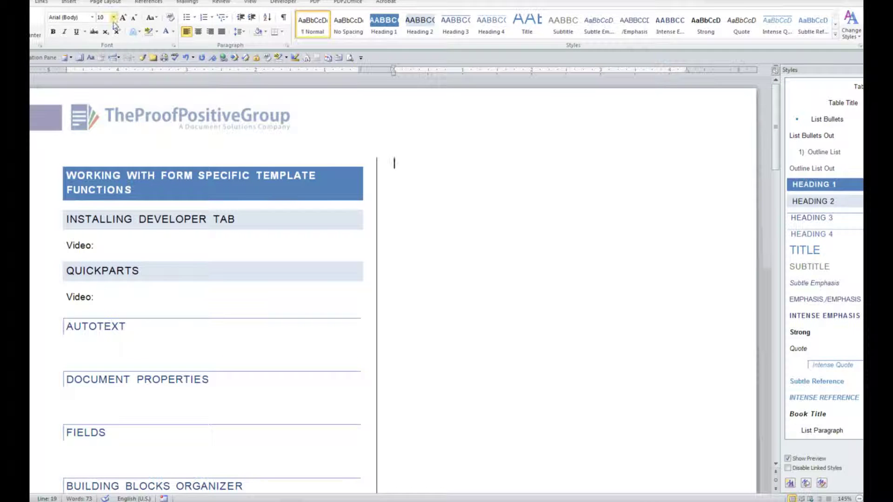
click(69, 2)
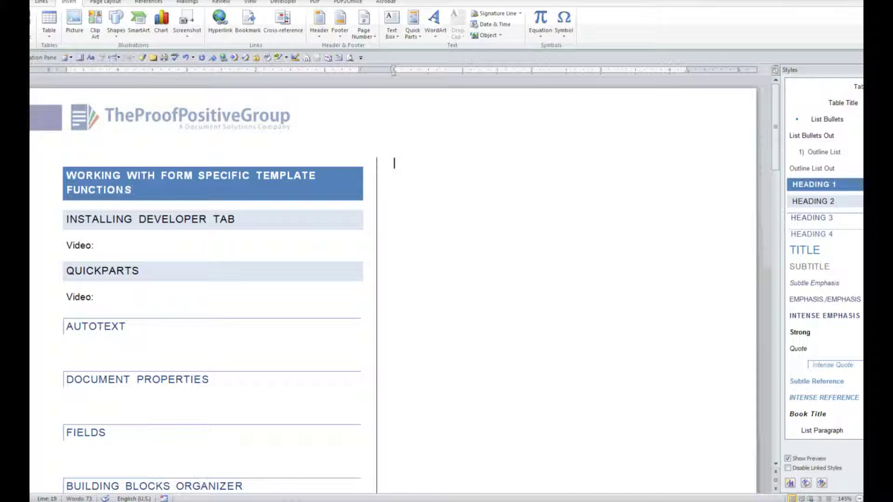
right_click(412, 27)
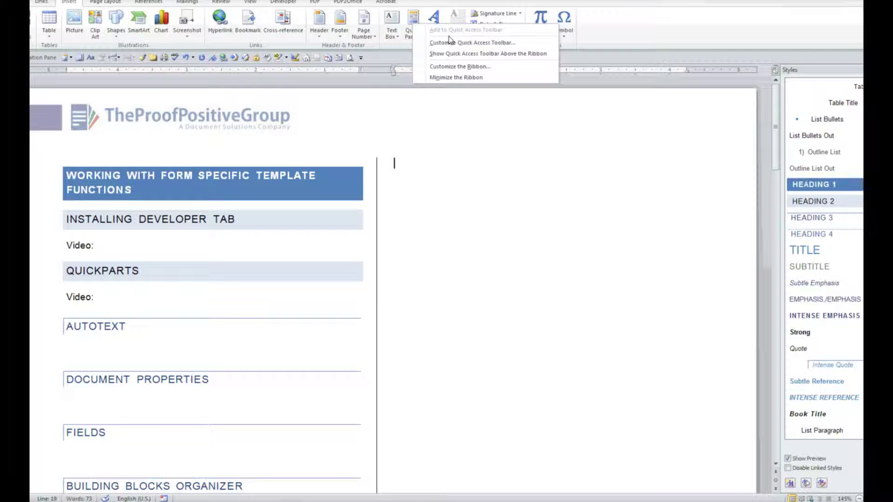
click(629, 31)
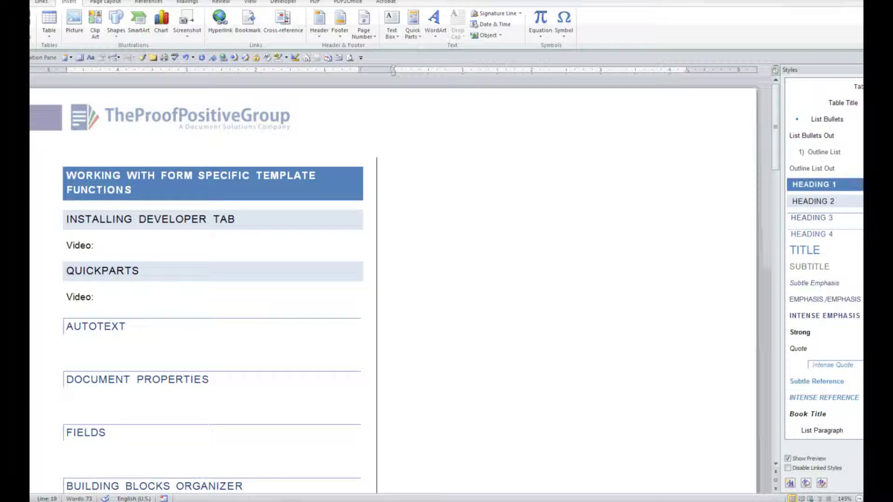
click(72, 59)
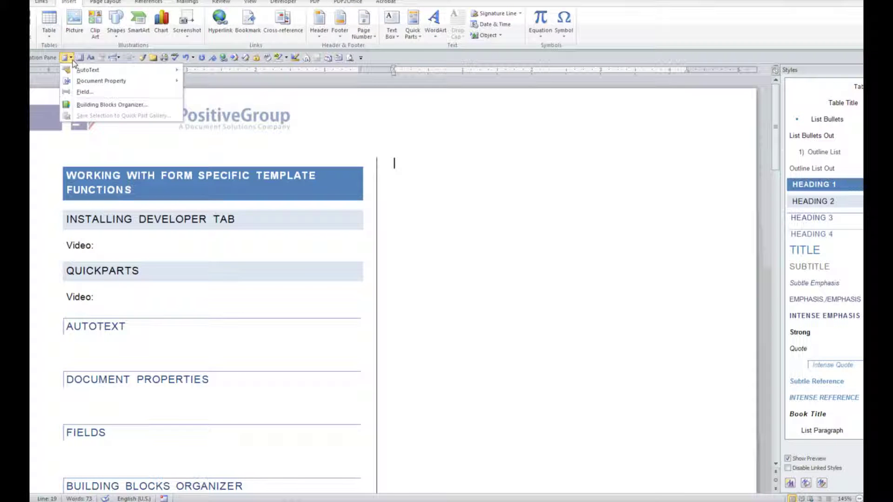
mouse_move(79, 72)
click(114, 274)
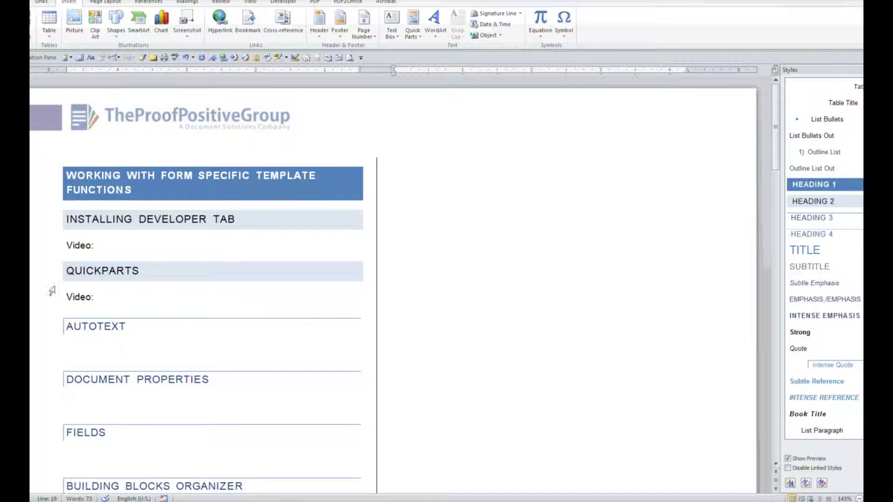
Start saving the QUICKPARTS heading as a building block named "00 quickparts" in the Quick Parts gallery
click(35, 280)
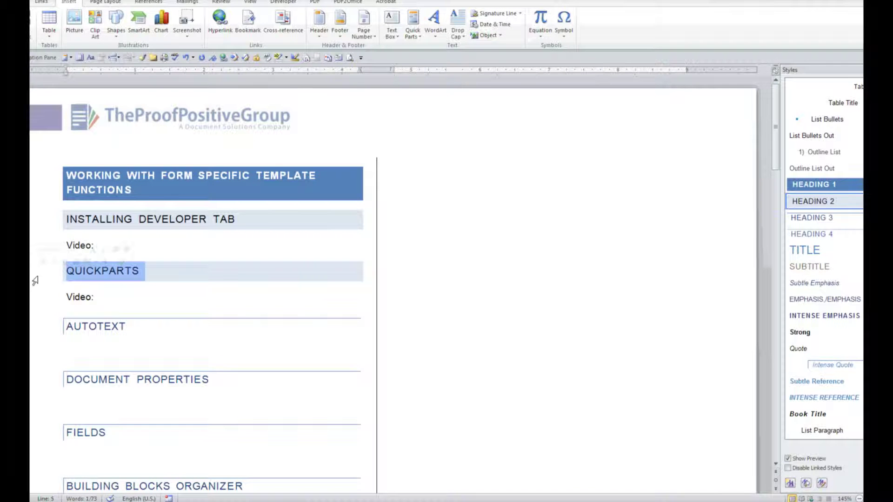
click(420, 37)
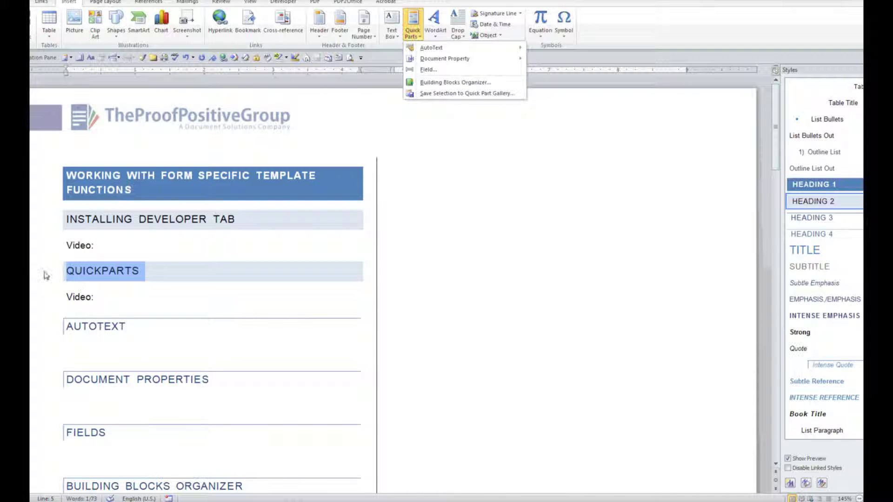
click(419, 95)
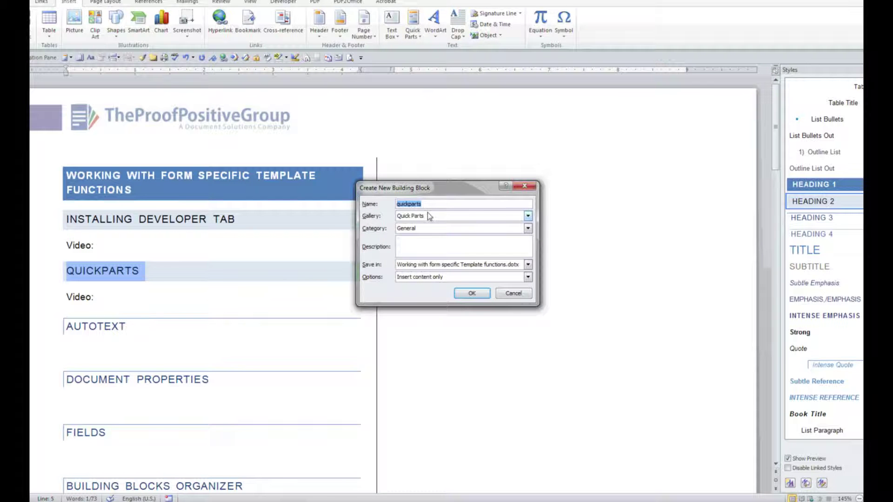
click(398, 205)
text(00)
click(405, 217)
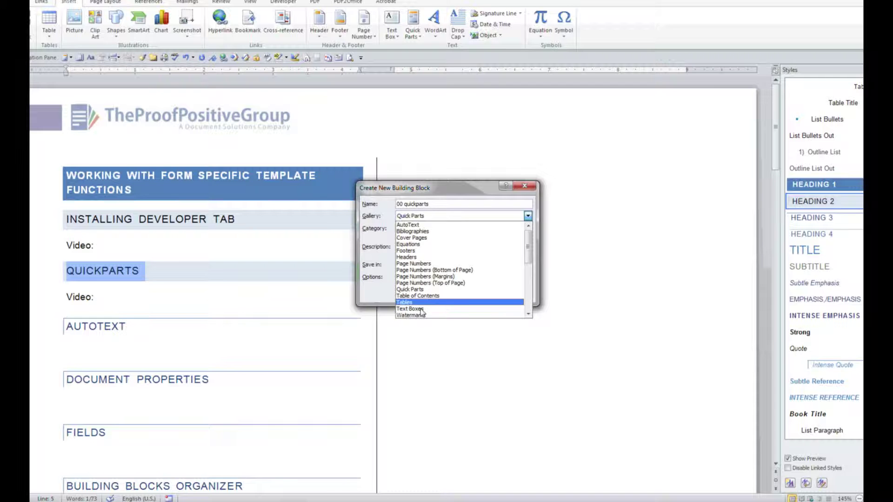
scroll(530, 247, down, 2)
drag(531, 246, 550, 219)
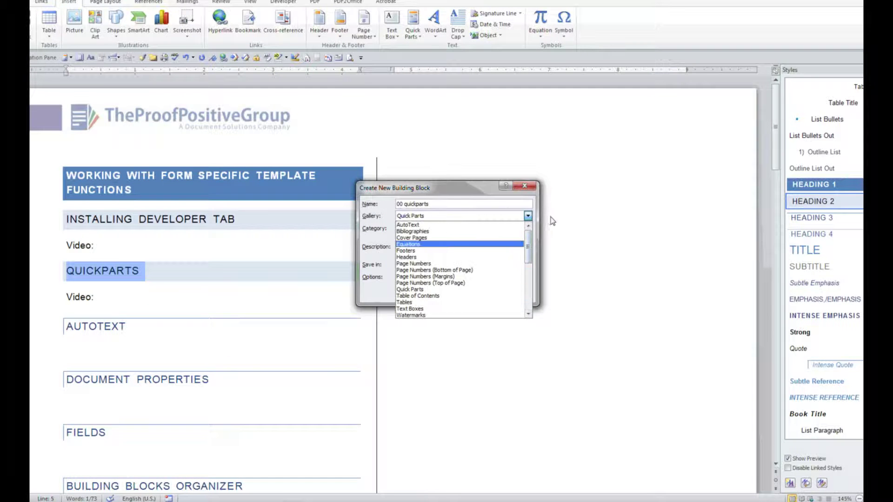
click(439, 217)
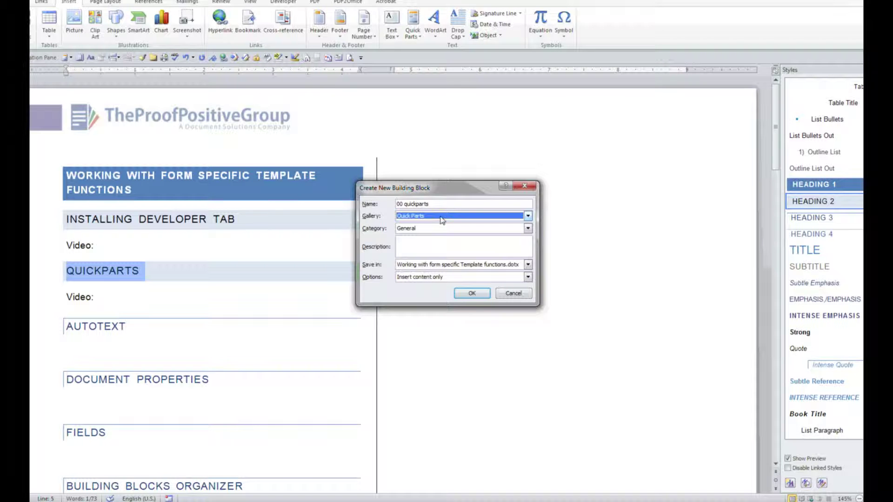
Create a new category named "00" and assign it to the building block
click(528, 229)
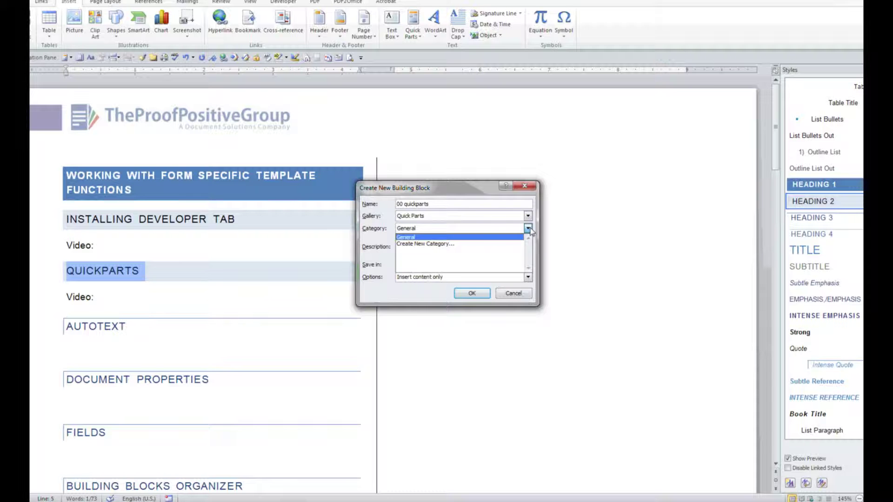
click(432, 244)
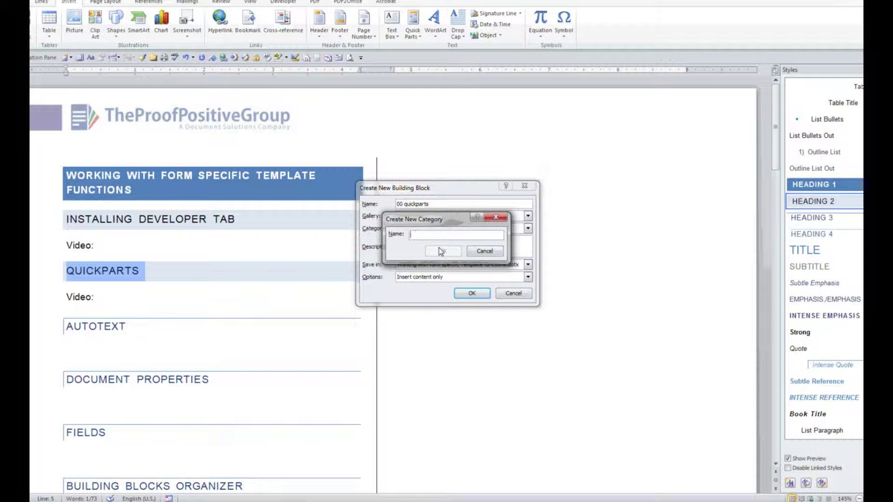
text(00)
click(443, 251)
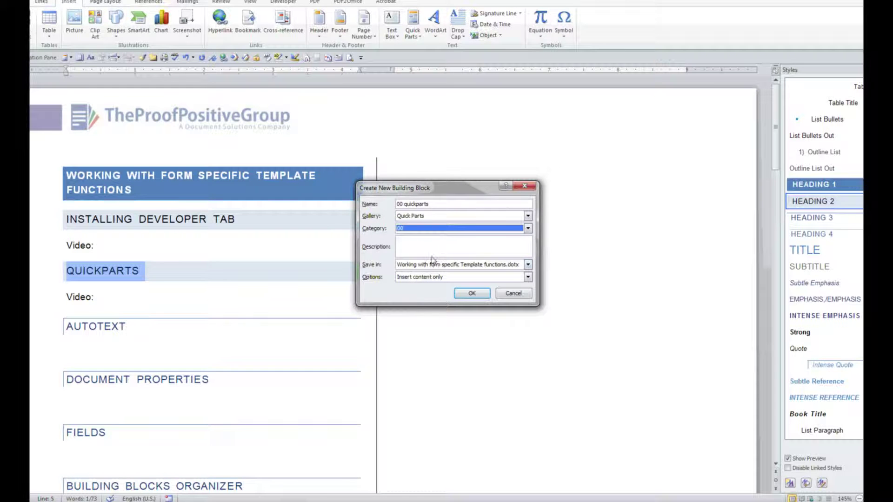
Enter "Quickparts overview" as the building block's description
click(426, 264)
click(424, 247)
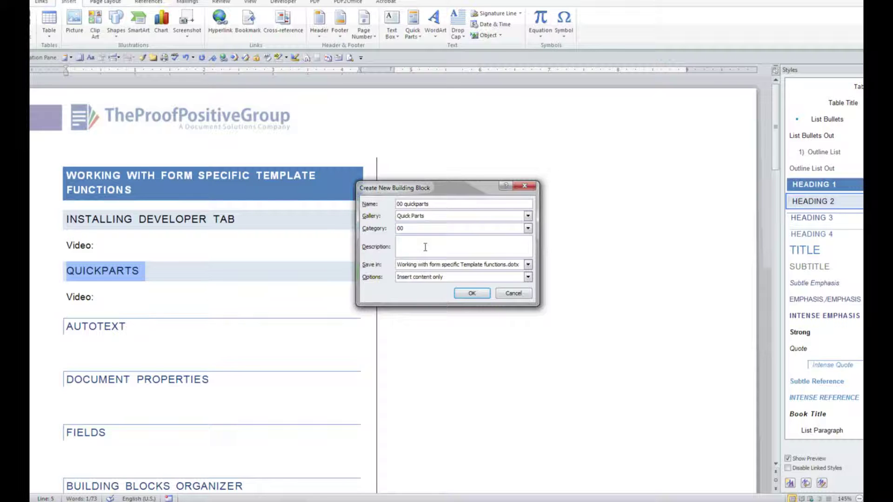
text(Quickparts overcview)
key(BackSpace)
key(BackSpace)
key(BackSpace)
key(BackSpace)
key(BackSpace)
text(view)
Save the building block in "Working with form specific Template functions.dotx", set to insert content in its own paragraph
click(422, 265)
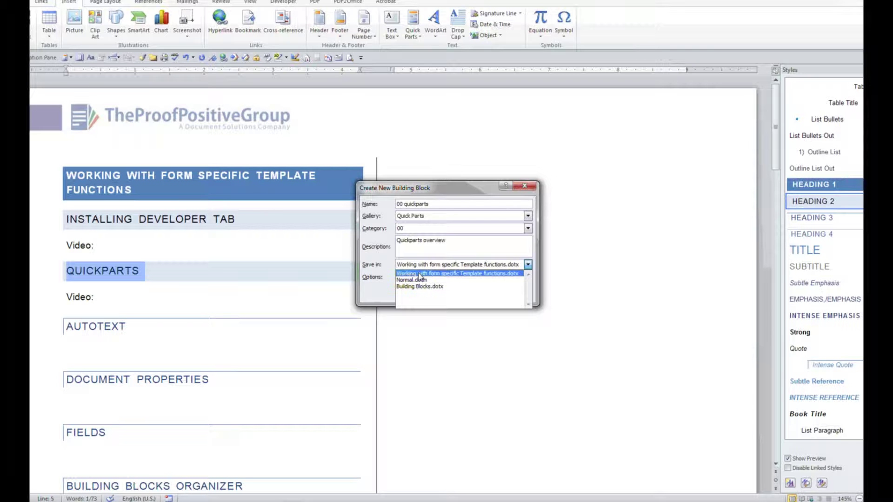
click(420, 274)
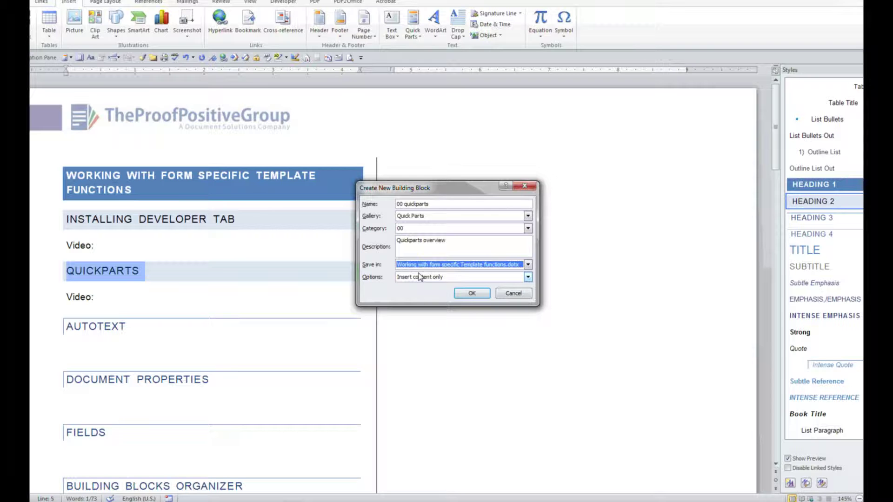
click(407, 278)
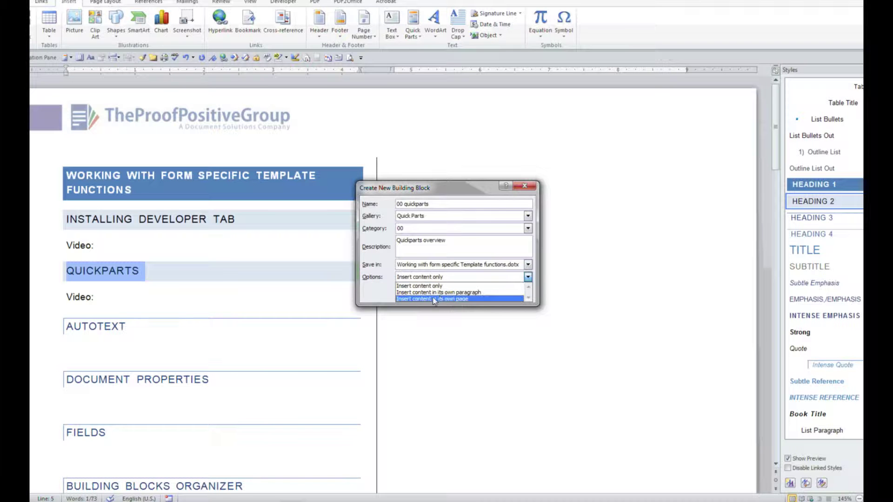
click(485, 292)
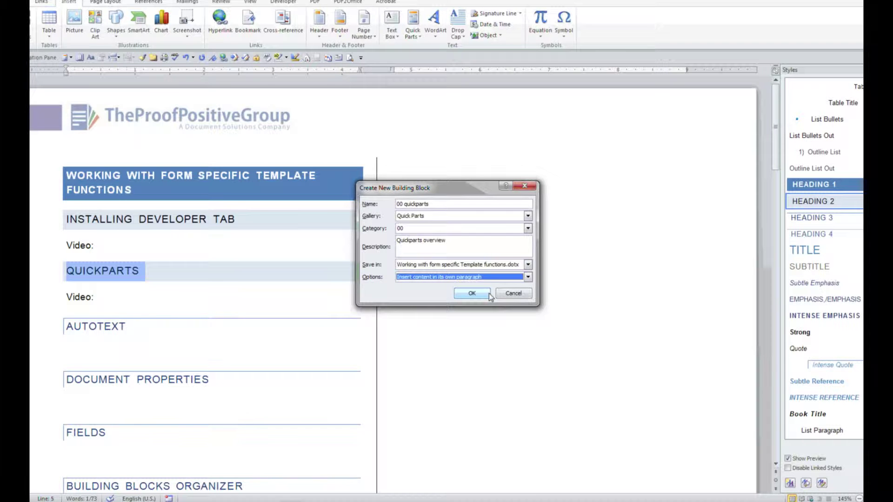
click(489, 295)
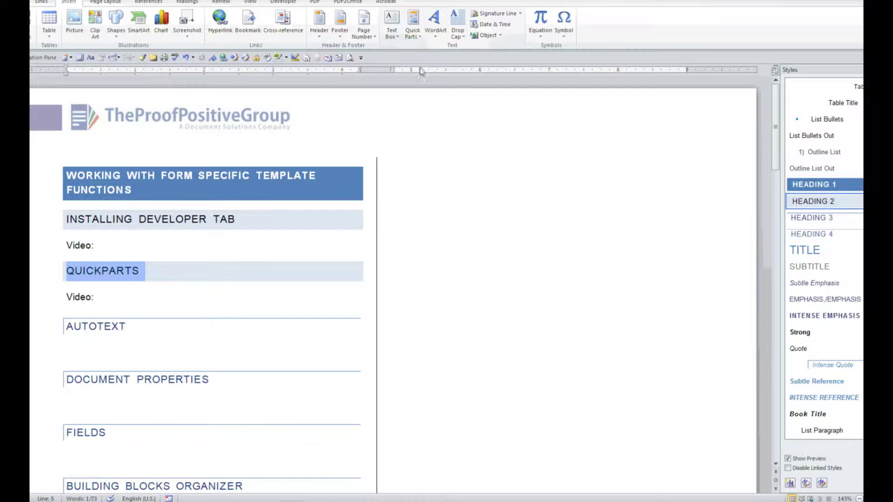
Insert the "00 quickparts" building block in the empty second column of the page
click(443, 171)
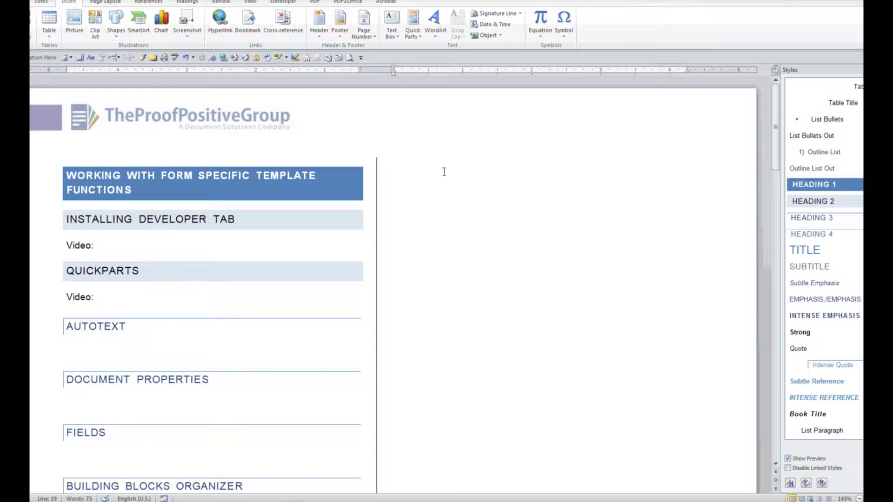
click(418, 39)
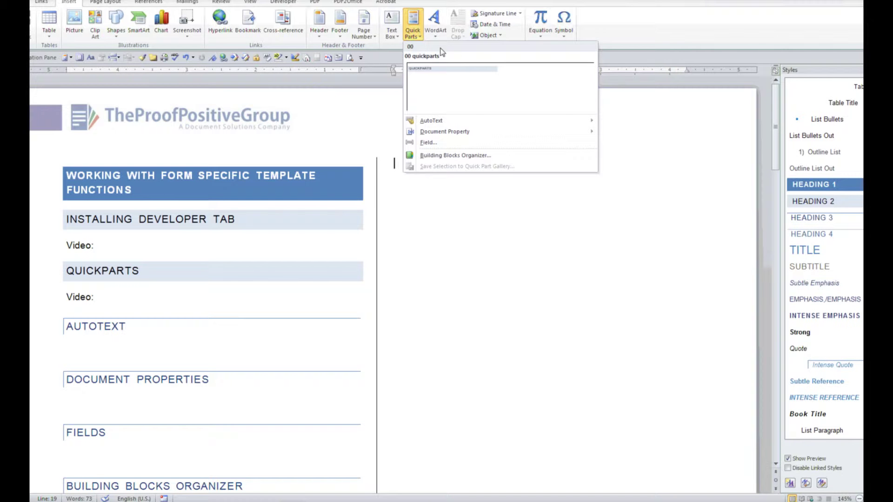
click(424, 82)
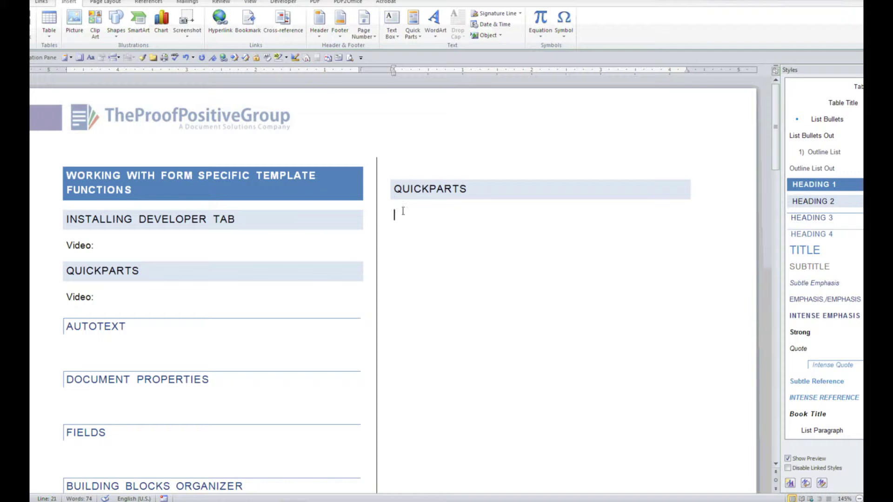
Show the paragraph marks and place the cursor in the empty paragraph below the AUTOTEXT heading
click(409, 166)
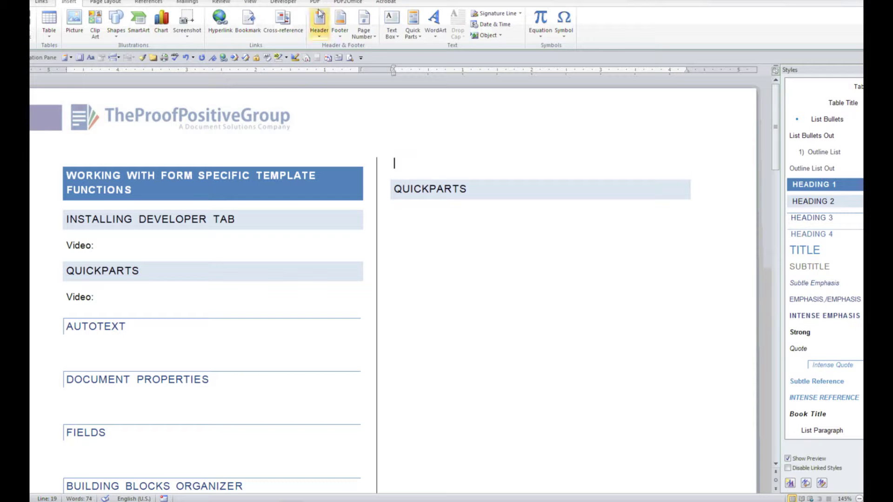
scroll(279, 17, up, 1)
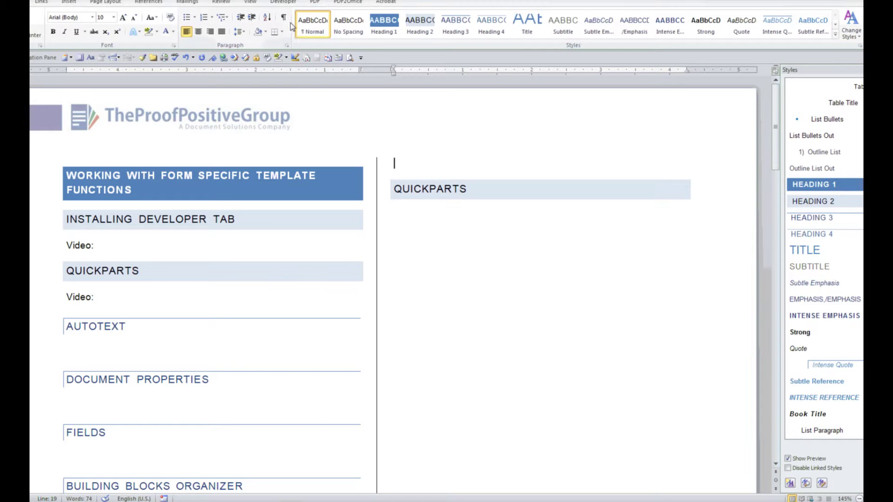
click(283, 19)
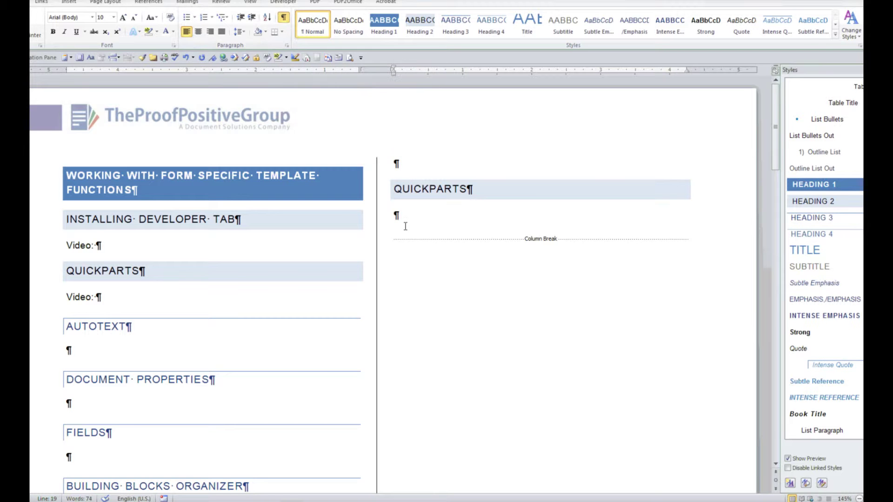
click(406, 217)
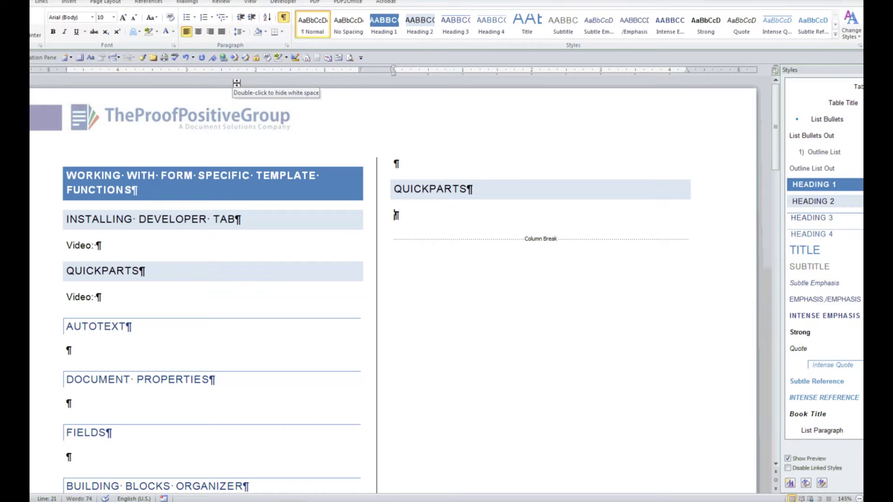
click(95, 352)
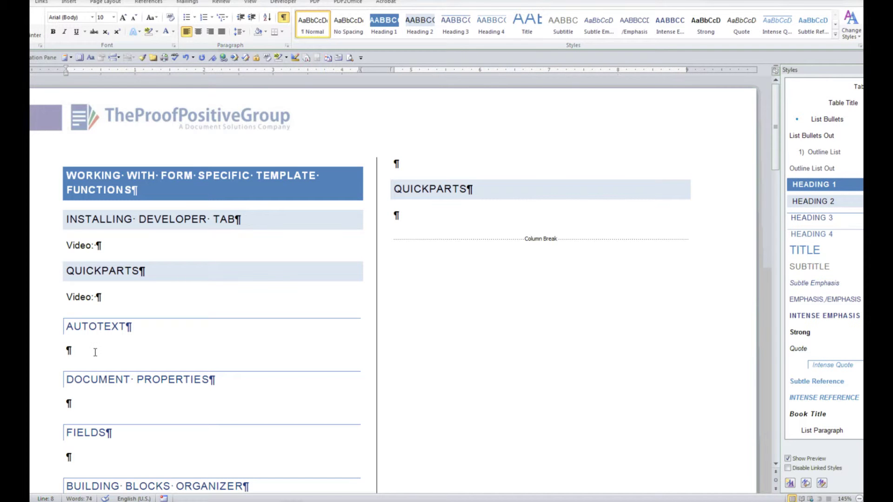